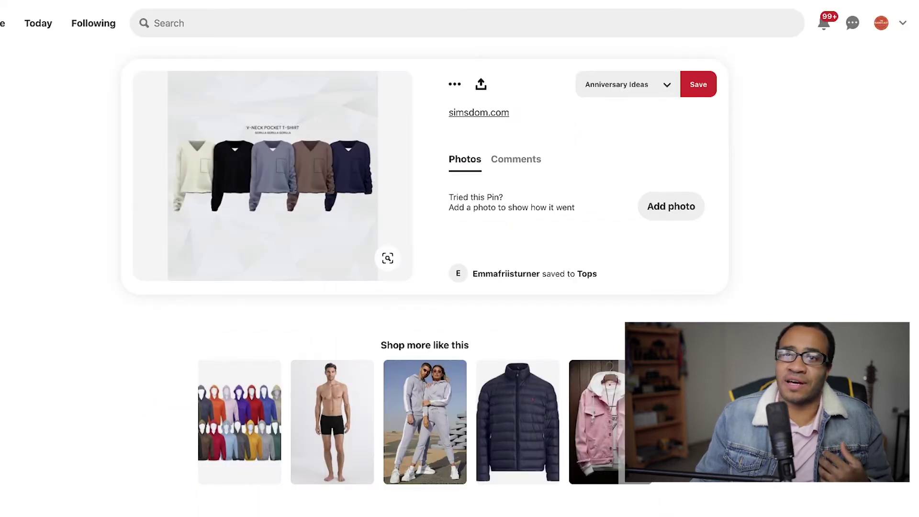
# Search Google for 'nofx band cc the sims 4'.
pyautogui.moveTo(310, 125)
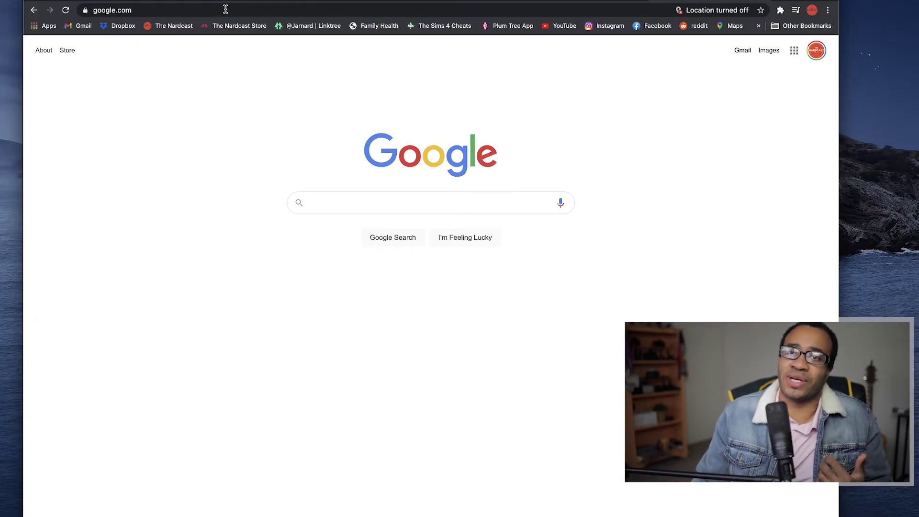
pyautogui.click(368, 209)
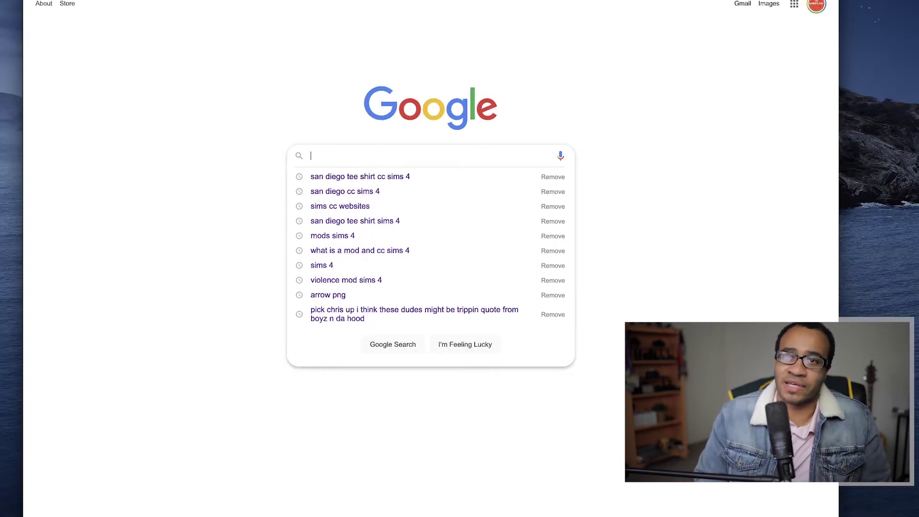
pyautogui.write('nofx ')
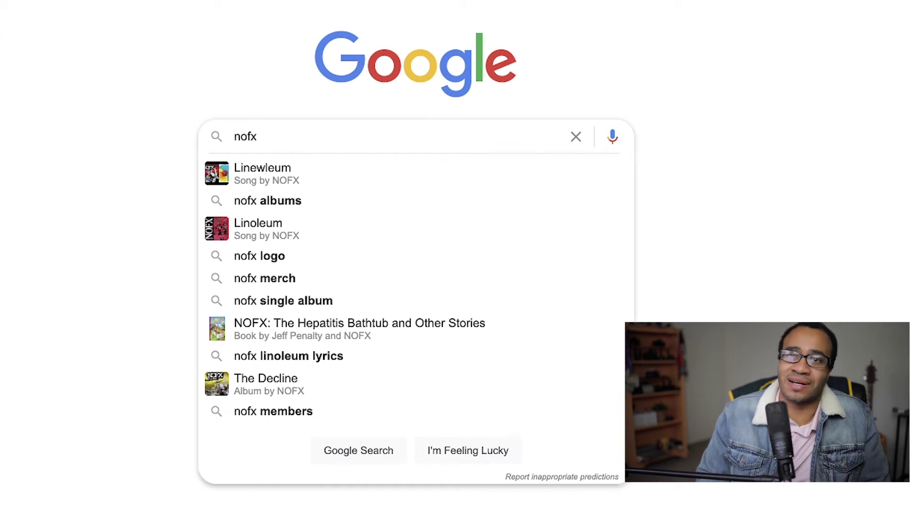
pyautogui.write('band s')
pyautogui.press('BackSpace')
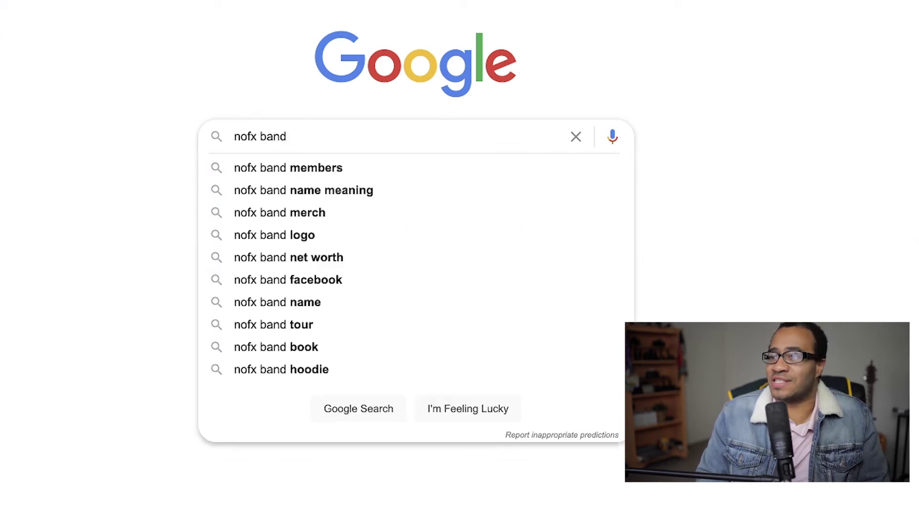
pyautogui.write('cc the sims 4')
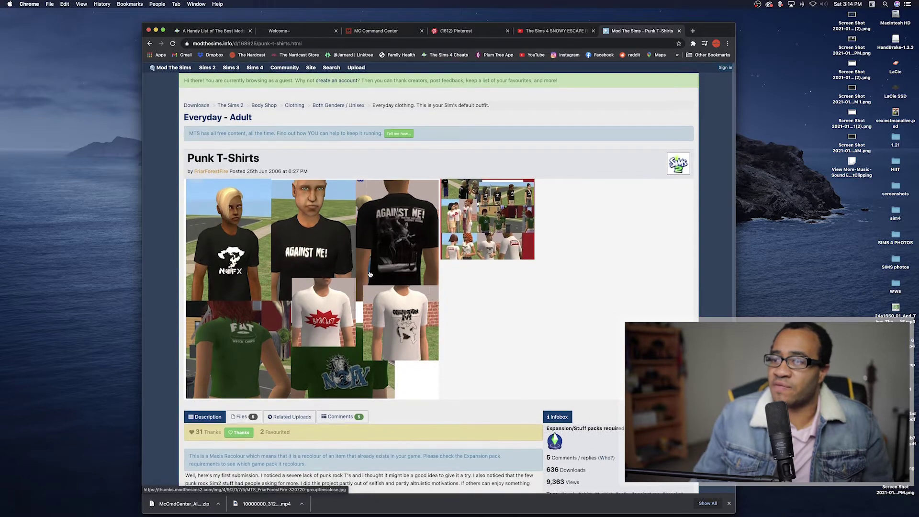
# Scroll down the Punk T-Shirts page to reach the NoFX Driver download.
pyautogui.scroll(-2, 369, 274)
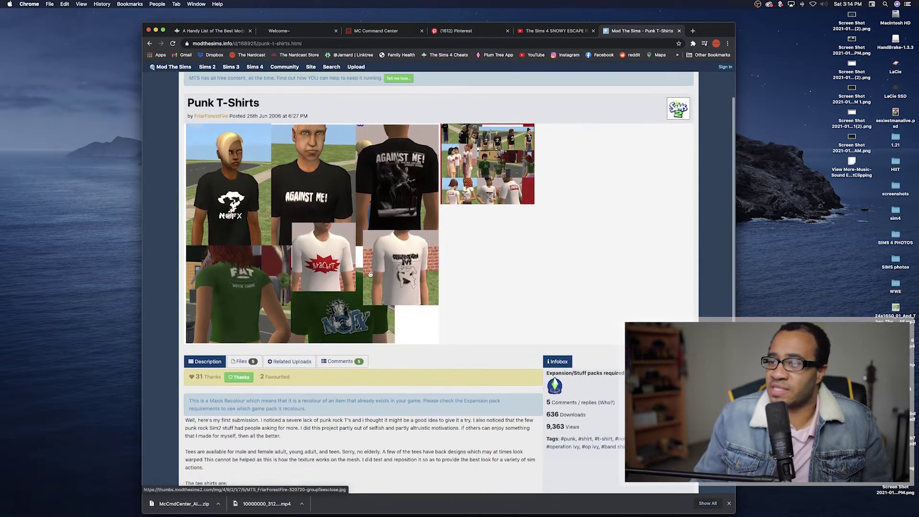
pyautogui.scroll(-4, 369, 274)
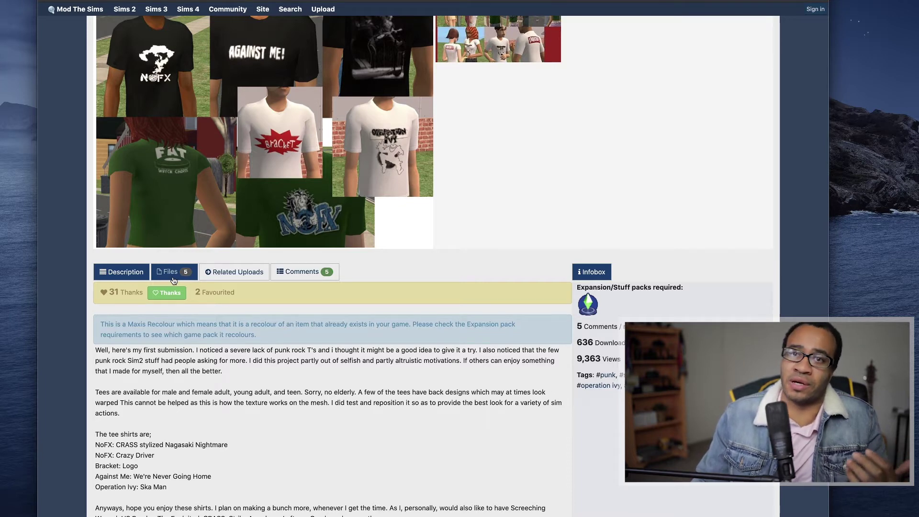
pyautogui.scroll(-1, 174, 281)
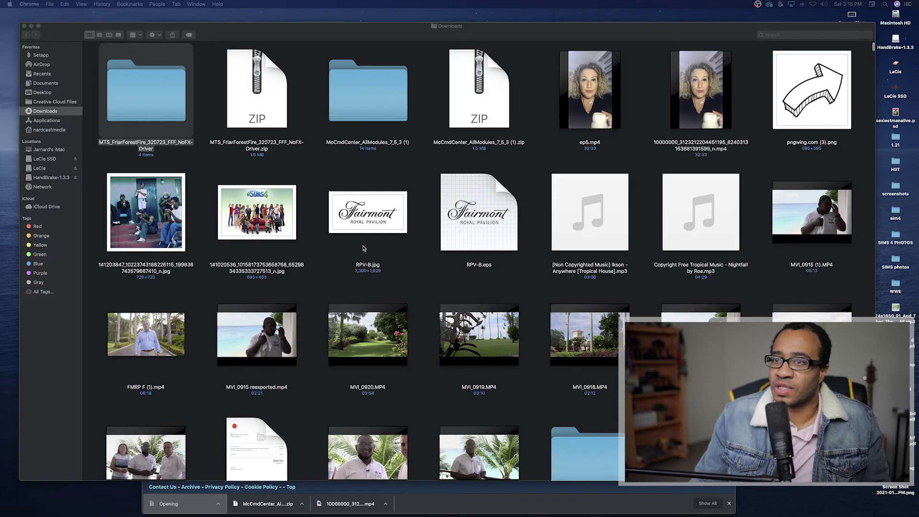
# Check the downloaded NoFX Driver folder's contents, then select it in Downloads.
pyautogui.doubleClick(149, 99)
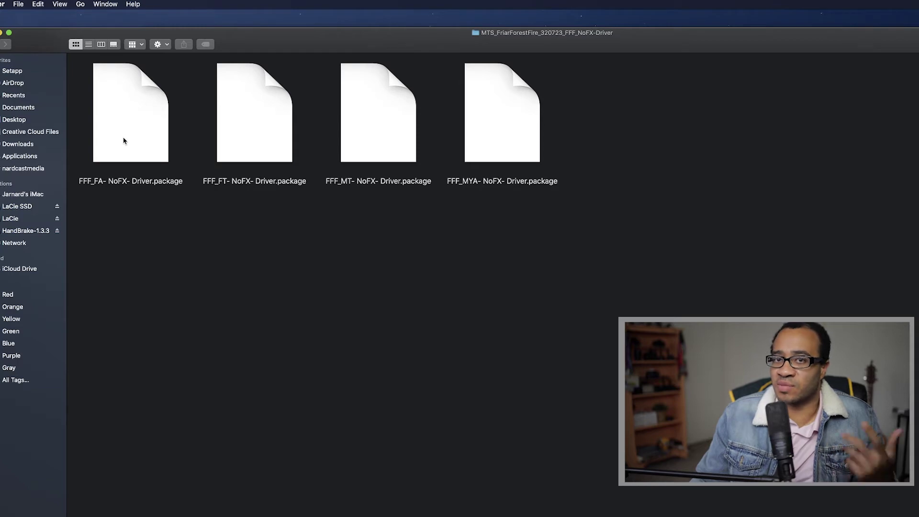
pyautogui.click(0, 44)
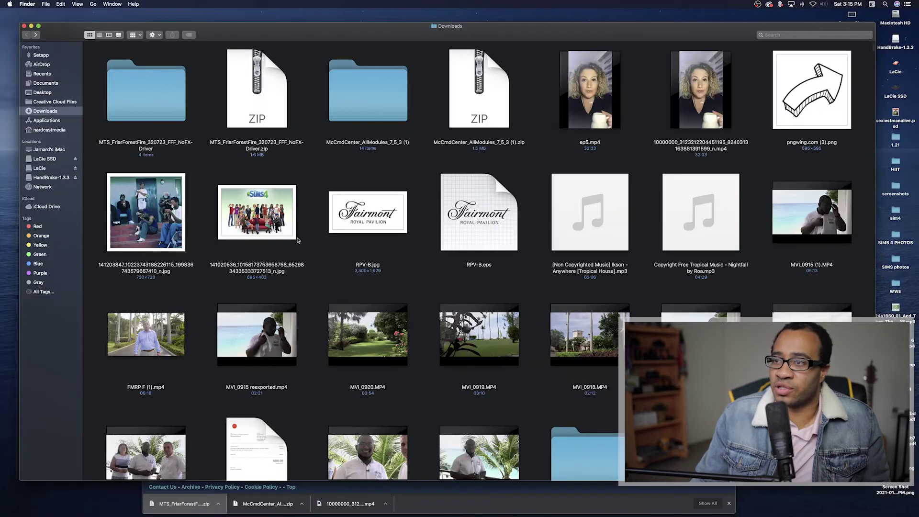
pyautogui.click(139, 99)
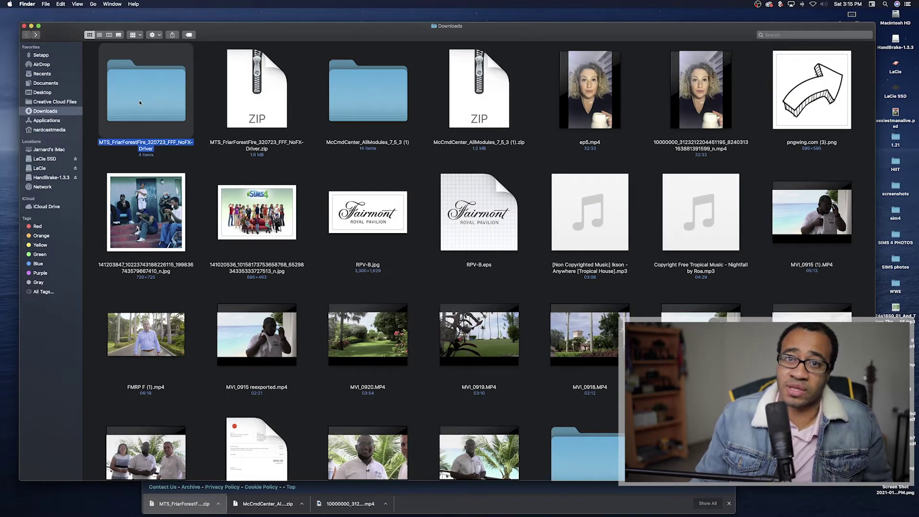
# Create a 'tee shirts' folder in Documents > Electronic Arts > The Sims 4 > Mods.
pyautogui.click(46, 83)
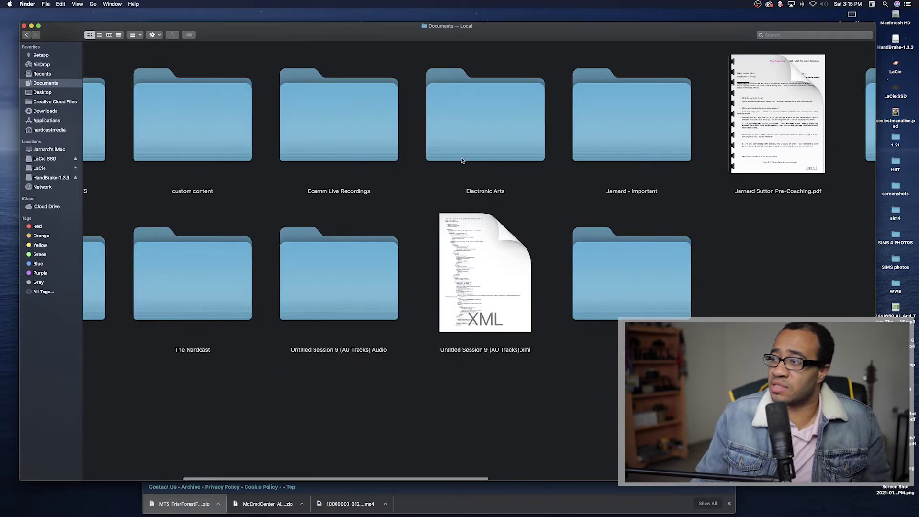
pyautogui.doubleClick(502, 144)
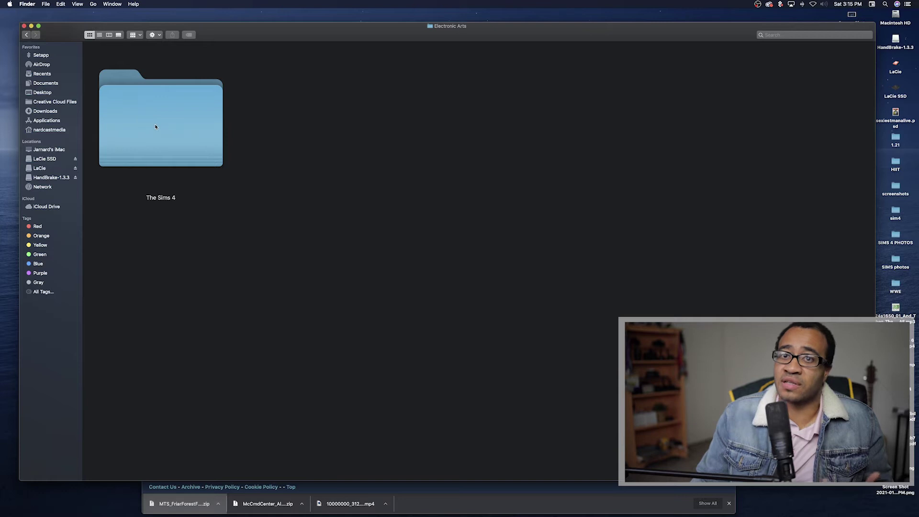
pyautogui.doubleClick(139, 123)
pyautogui.click(672, 125)
pyautogui.doubleClick(671, 126)
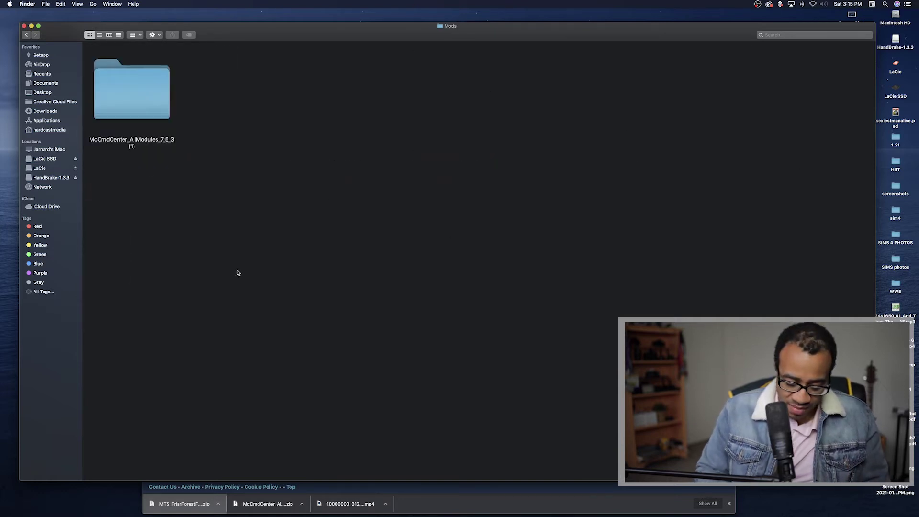
pyautogui.press('super+shift+n')
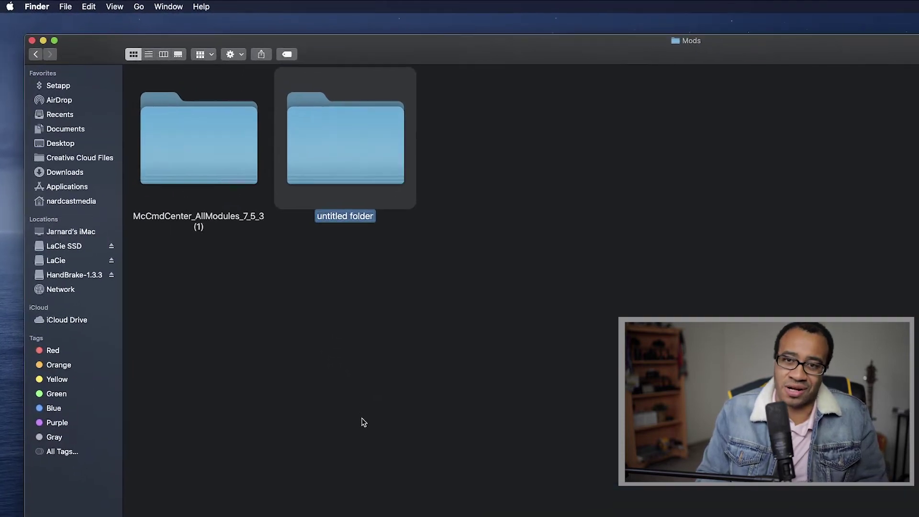
pyautogui.write('tee shirts')
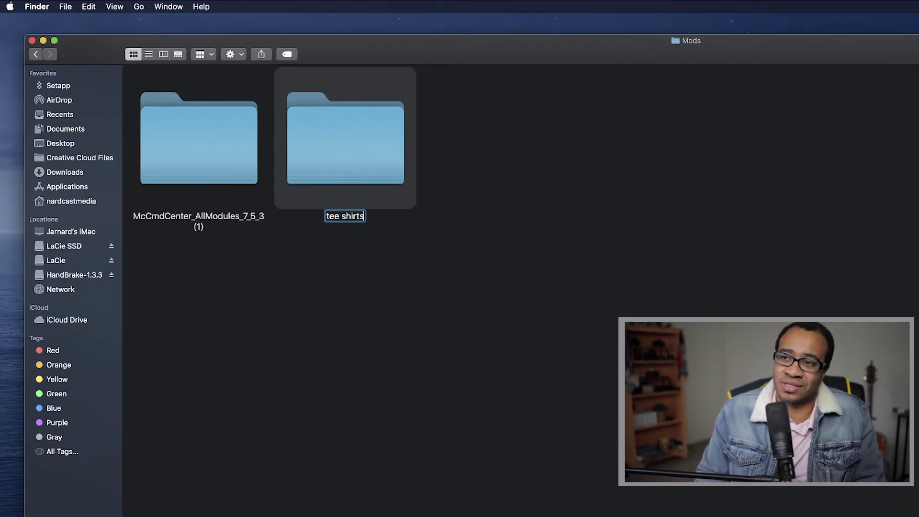
pyautogui.click(366, 423)
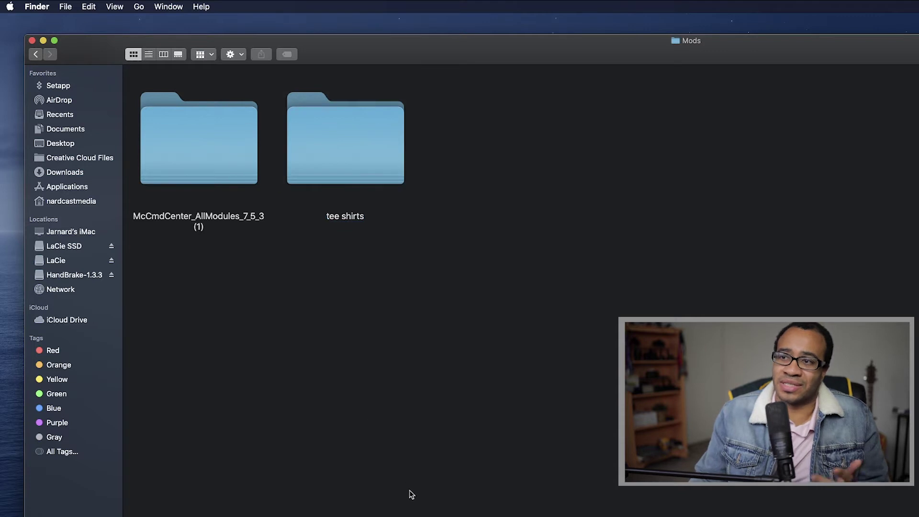
# Paste the NoFX Driver folder into tee shirts, replacing the existing copy.
pyautogui.doubleClick(330, 154)
pyautogui.press('super+v')
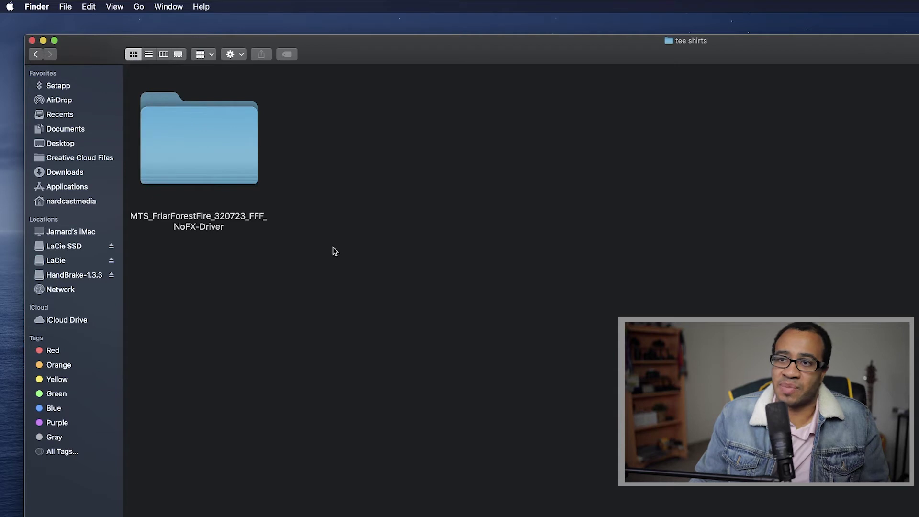
pyautogui.click(177, 146)
pyautogui.press('Return')
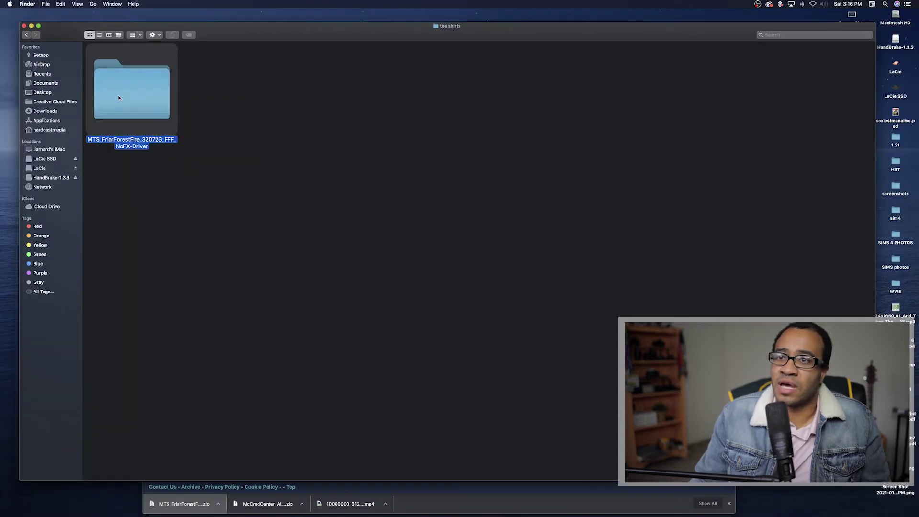
pyautogui.doubleClick(119, 98)
pyautogui.moveTo(565, 283); pyautogui.dragTo(133, 122)
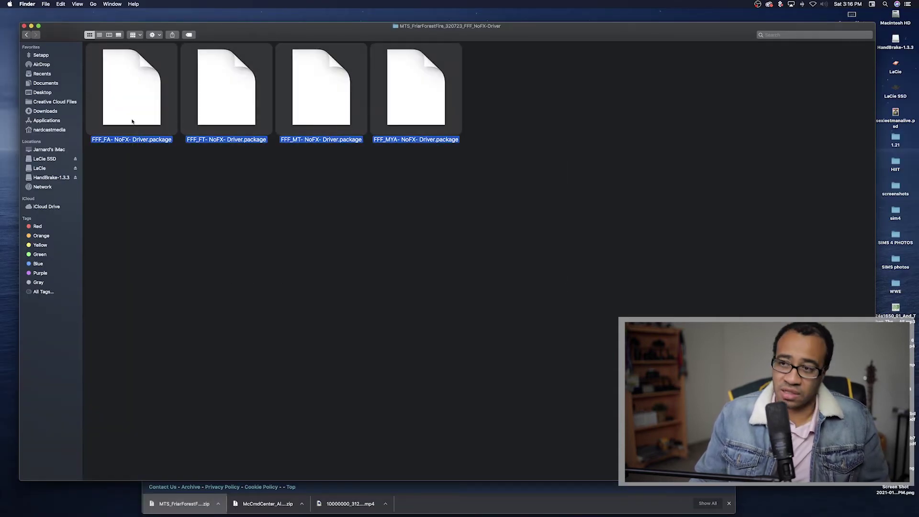
pyautogui.click(26, 35)
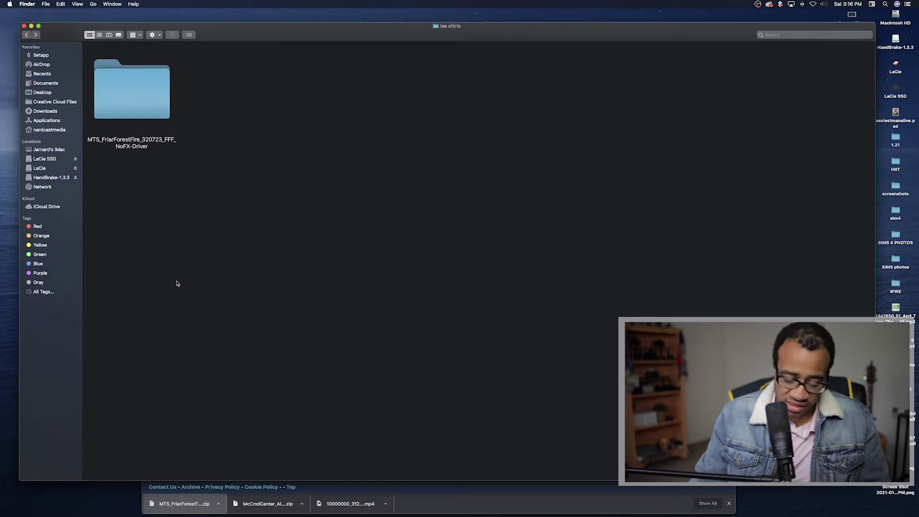
pyautogui.click(589, 105)
# Select the four .package files inside the NoFX Driver folder.
pyautogui.doubleClick(145, 124)
pyautogui.moveTo(320, 265); pyautogui.dragTo(91, 52)
pyautogui.moveTo(646, 262); pyautogui.dragTo(83, 45)
pyautogui.rightClick(110, 103)
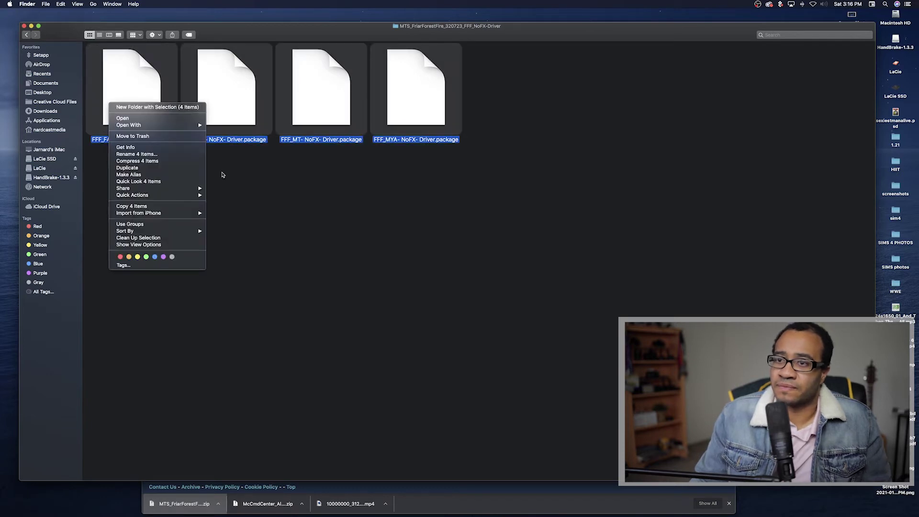
pyautogui.click(278, 253)
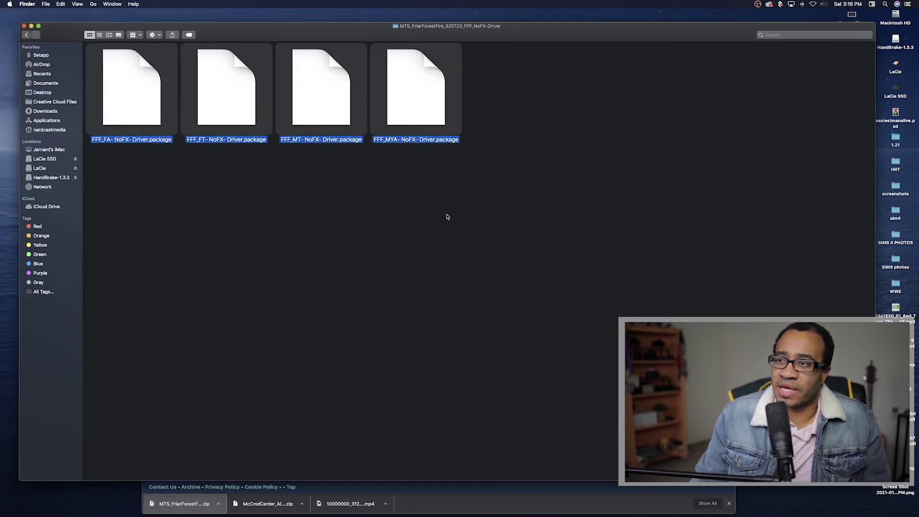
pyautogui.click(27, 34)
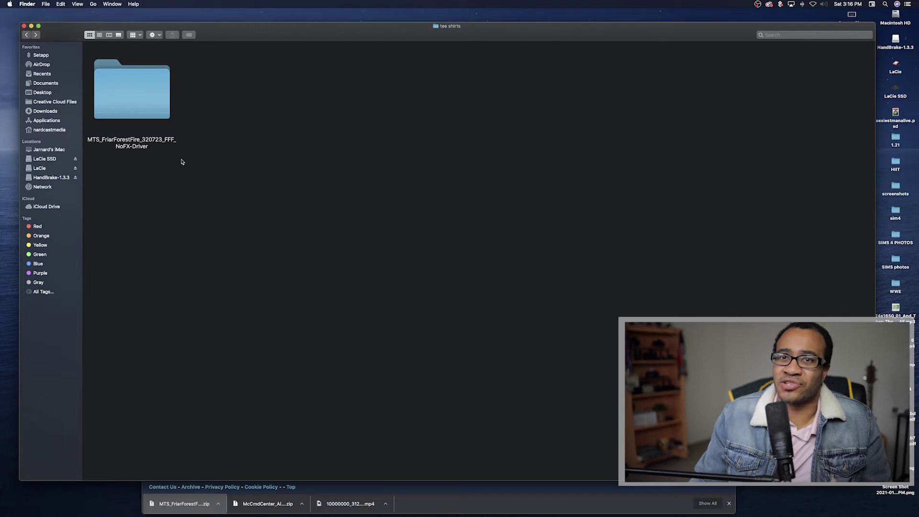
# Move the four .package files into tee shirts and delete the empty NoFX Driver folder.
pyautogui.doubleClick(132, 91)
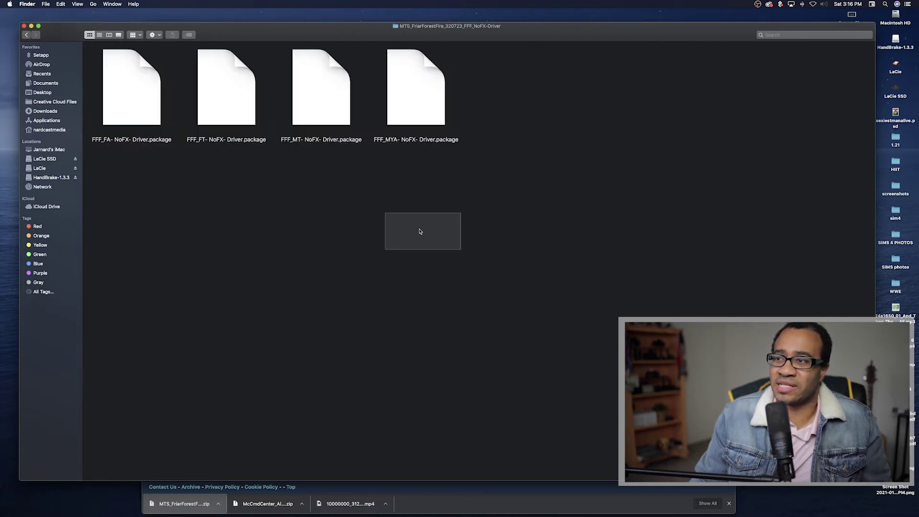
pyautogui.press('cmd+a')
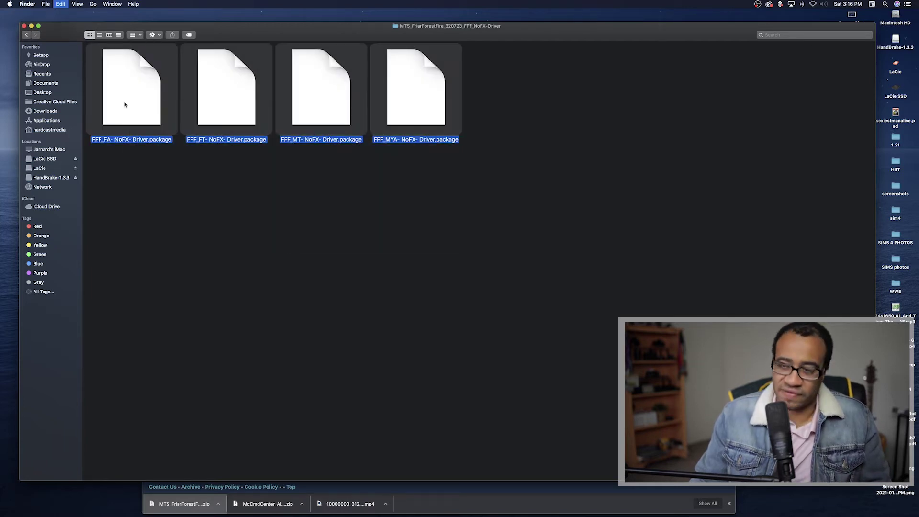
pyautogui.click(27, 35)
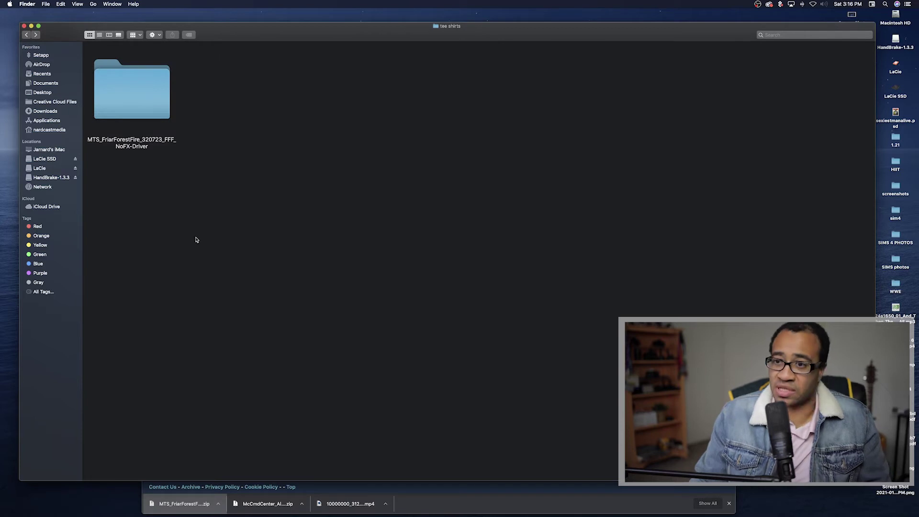
pyautogui.press('cmd+v')
pyautogui.click(136, 115)
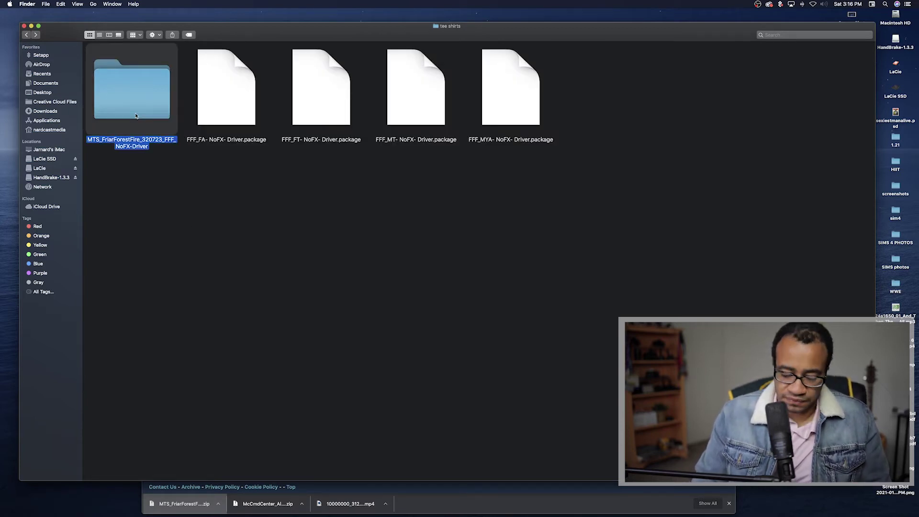
pyautogui.press('super+BackSpace')
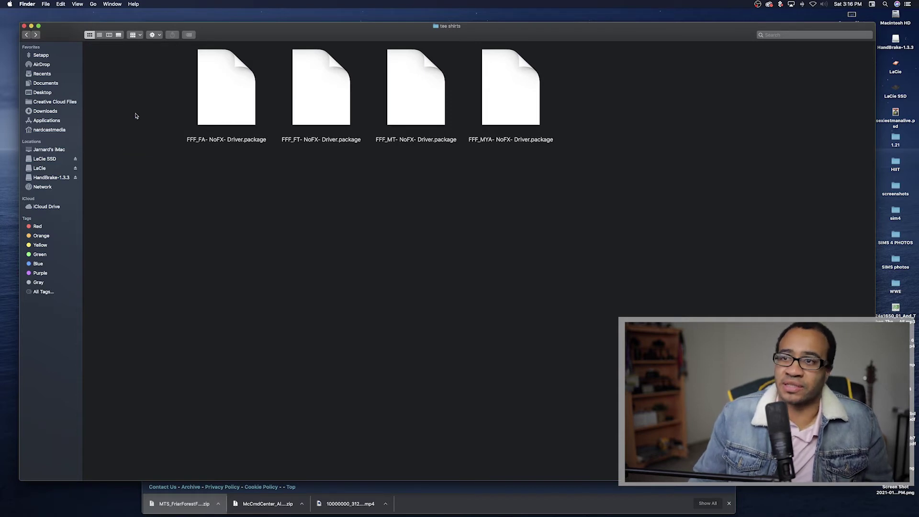
# Navigate back up from tee shirts to The Sims 4 folder.
pyautogui.click(26, 34)
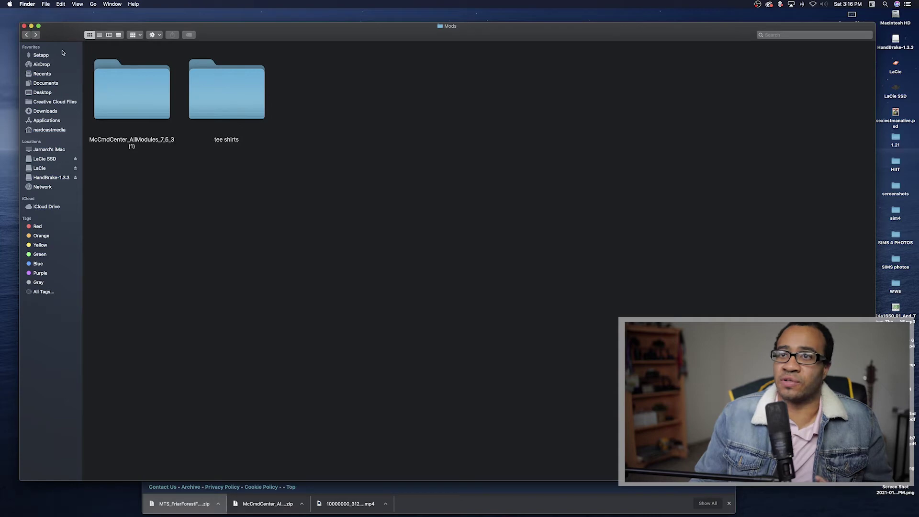
pyautogui.click(26, 35)
pyautogui.click(35, 35)
pyautogui.click(26, 35)
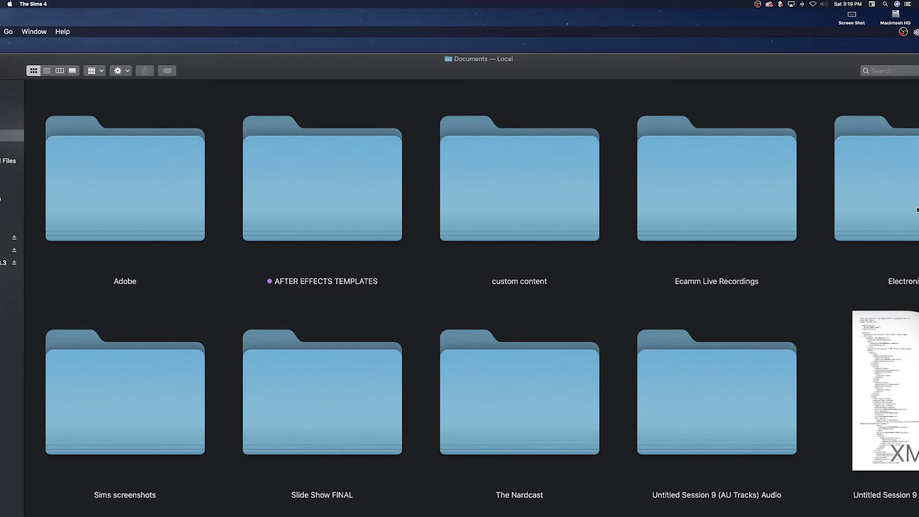
# Delete all four NoFX Driver .package files from Mods > tee shirts.
pyautogui.doubleClick(916, 209)
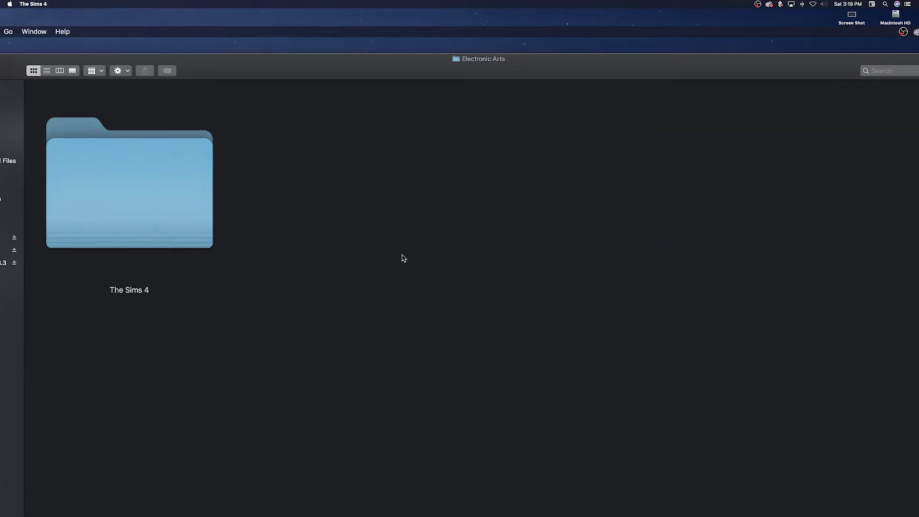
pyautogui.doubleClick(195, 231)
pyautogui.click(871, 179)
pyautogui.doubleClick(871, 180)
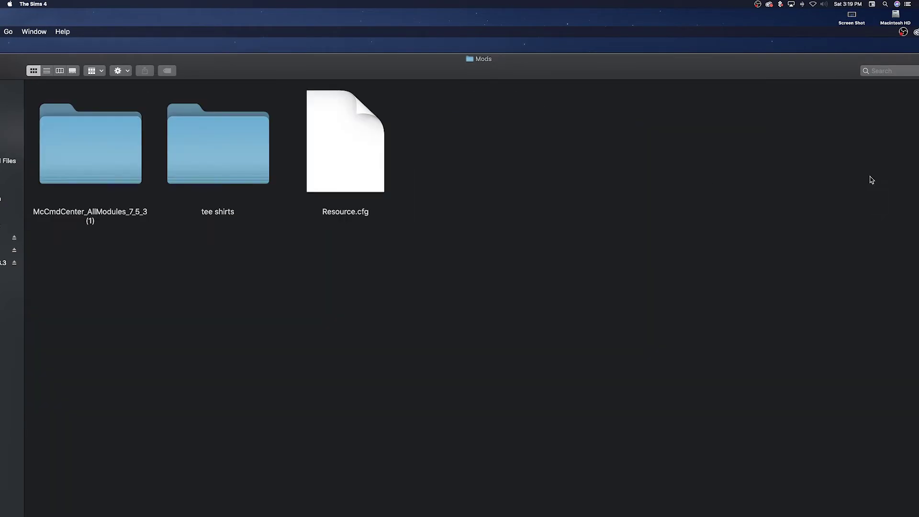
pyautogui.doubleClick(194, 156)
pyautogui.moveTo(719, 282); pyautogui.dragTo(240, 162)
pyautogui.press('super+BackSpace')
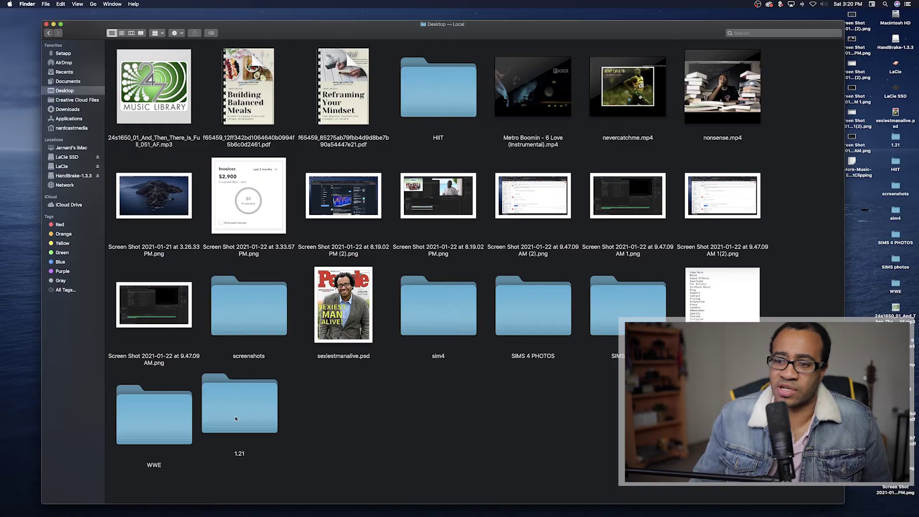
# Open 1.21 > jarnard cc and select nardcast poster template.package and nardcast tee.package.
pyautogui.doubleClick(236, 419)
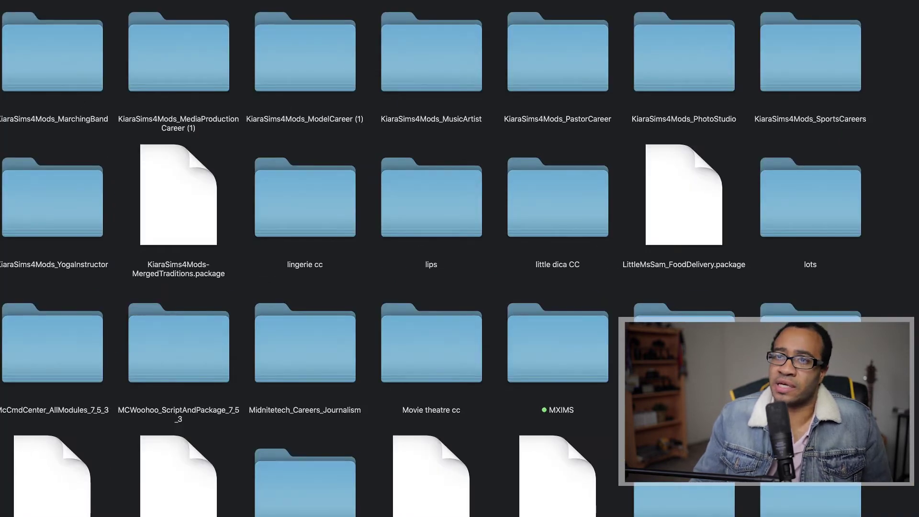
pyautogui.scroll(-2, 589, 209)
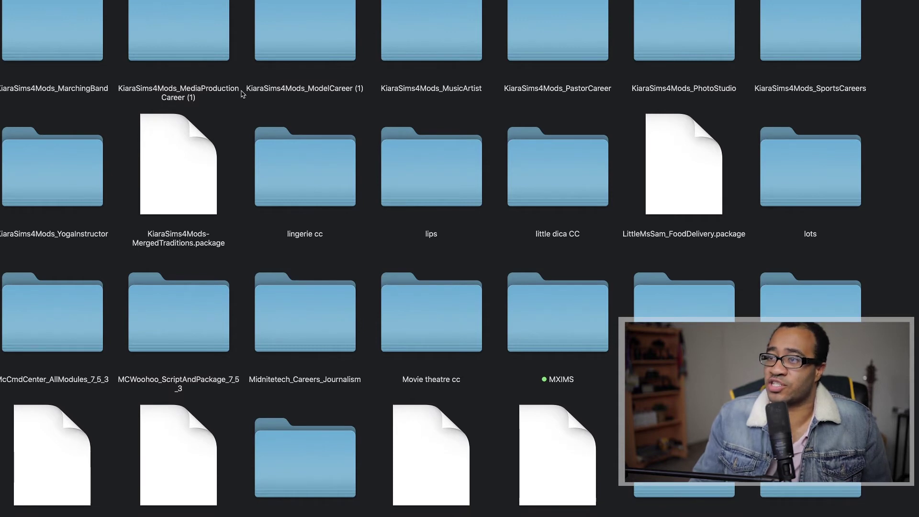
pyautogui.scroll(-4, 242, 91)
pyautogui.scroll(10, 241, 91)
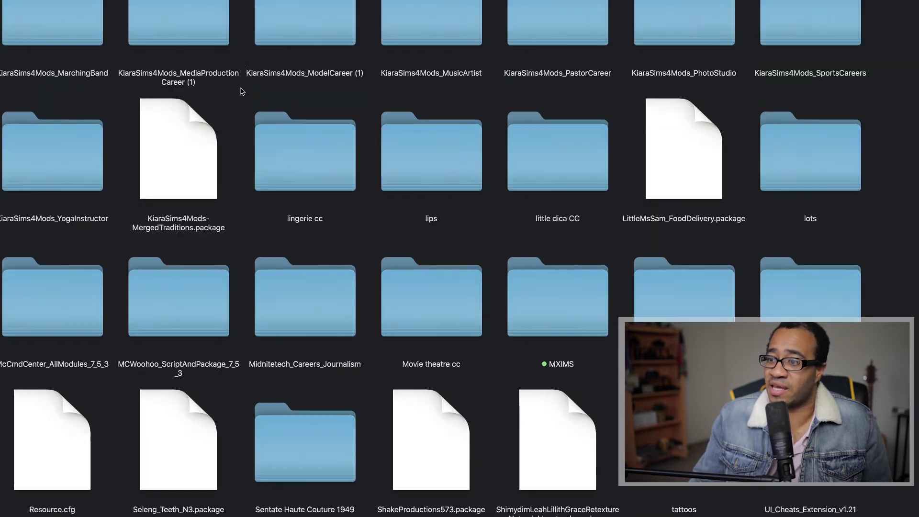
pyautogui.scroll(10, 241, 91)
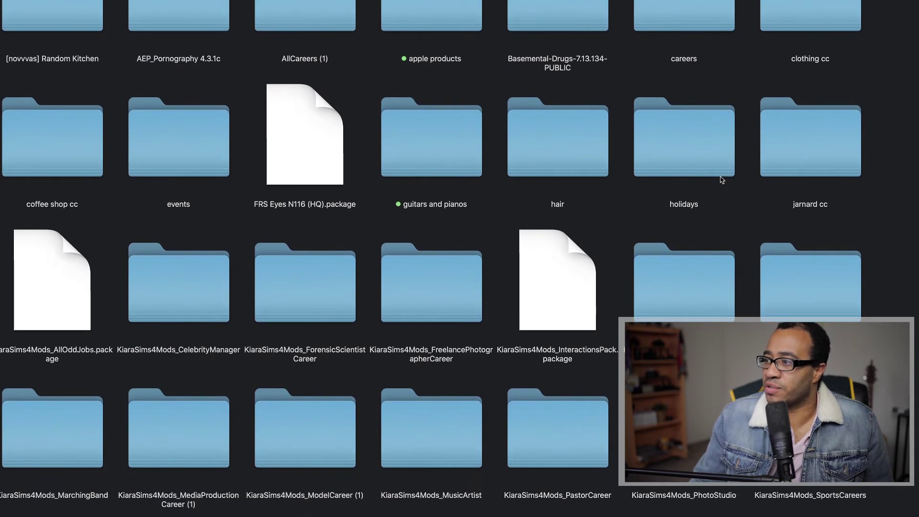
pyautogui.doubleClick(785, 153)
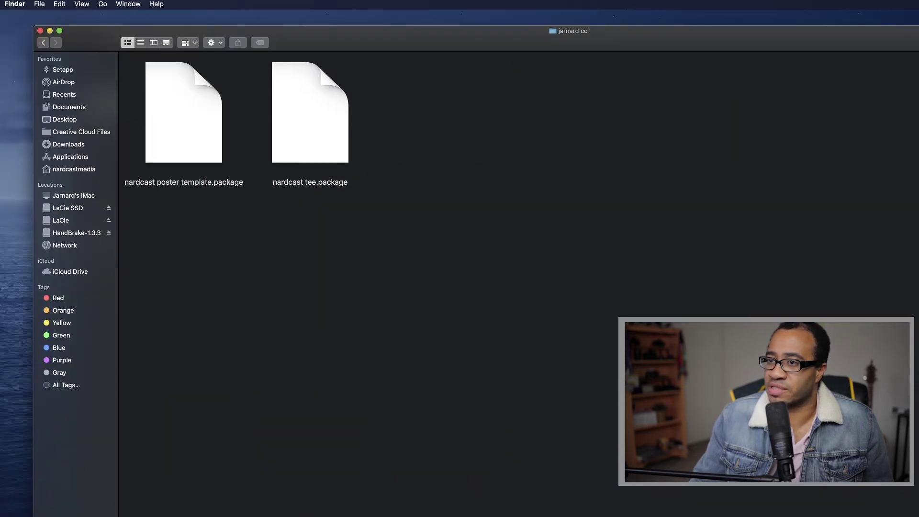
pyautogui.moveTo(377, 263); pyautogui.dragTo(143, 140)
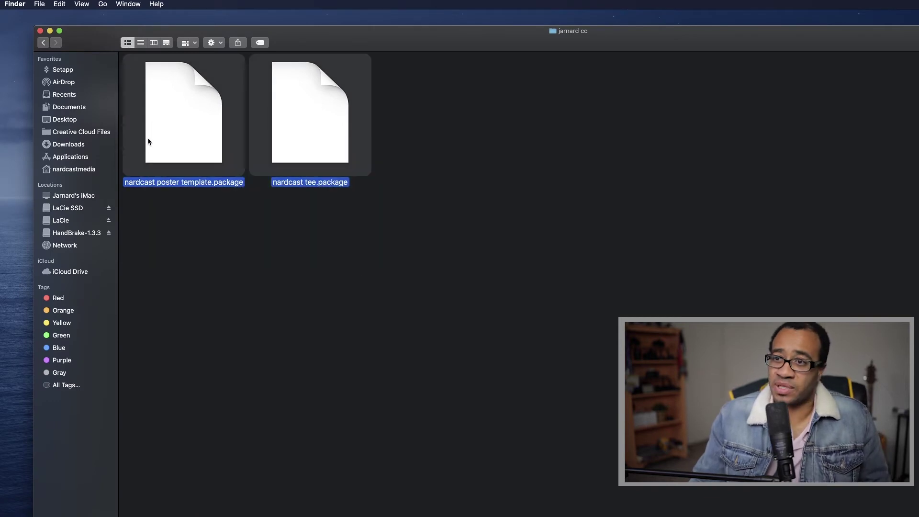
# Go through Documents > Electronic Arts > The Sims 4 > Mods into the tee shirts folder.
pyautogui.click(87, 111)
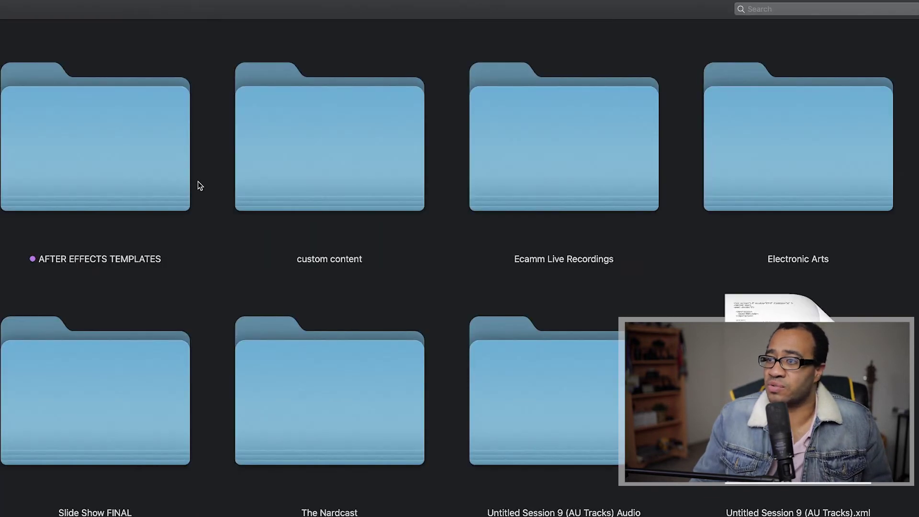
pyautogui.click(555, 141)
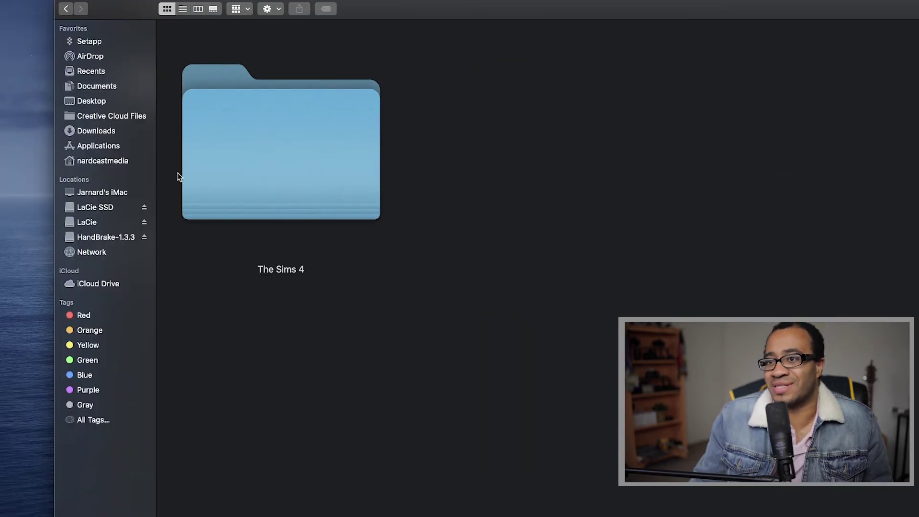
pyautogui.doubleClick(236, 174)
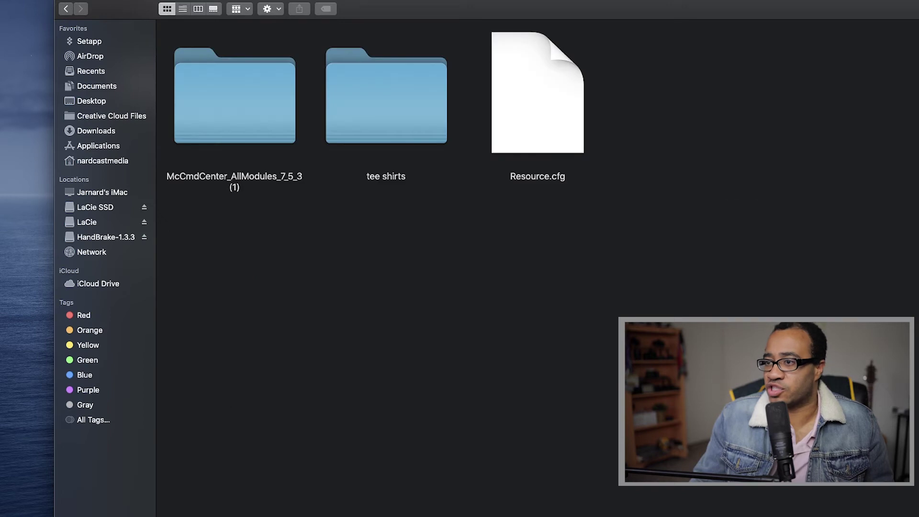
pyautogui.doubleClick(371, 112)
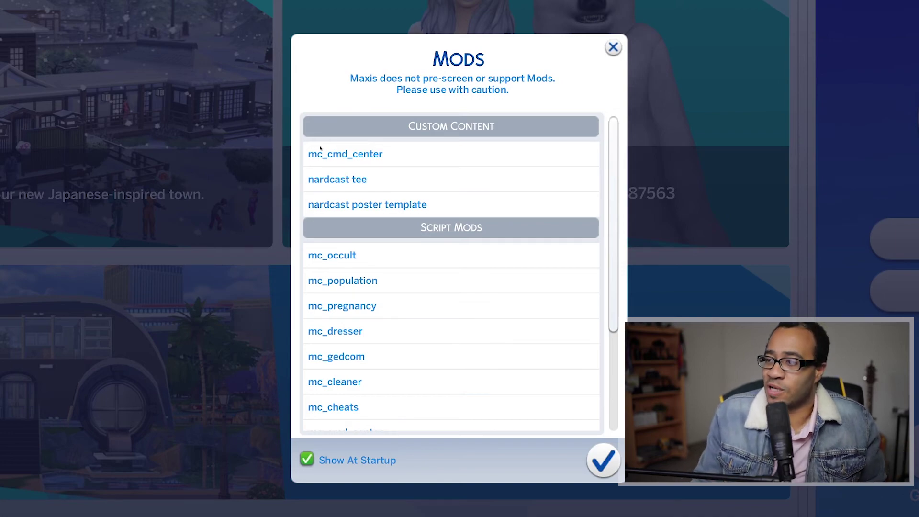
# Dismiss the Mods notice listing the nardcast items.
pyautogui.click(602, 459)
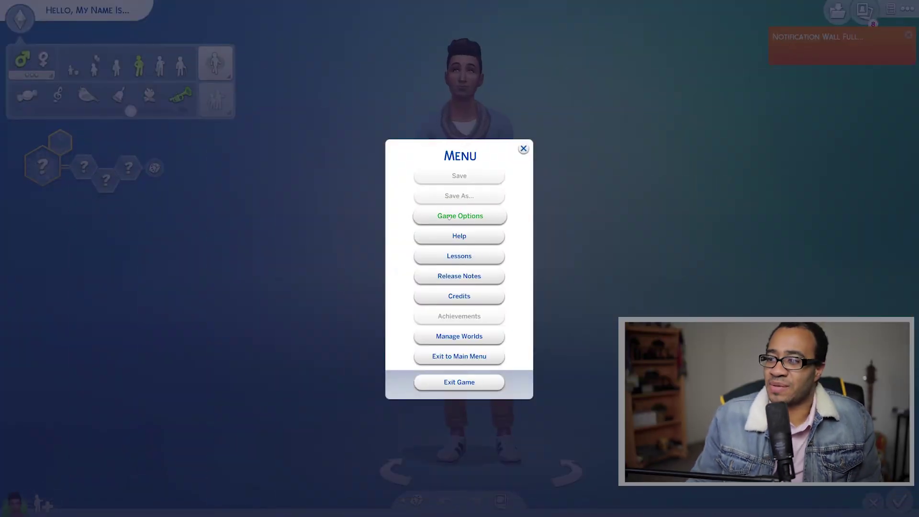
# Apply the Other game options with custom content and script mods enabled, then close the menu.
pyautogui.click(449, 217)
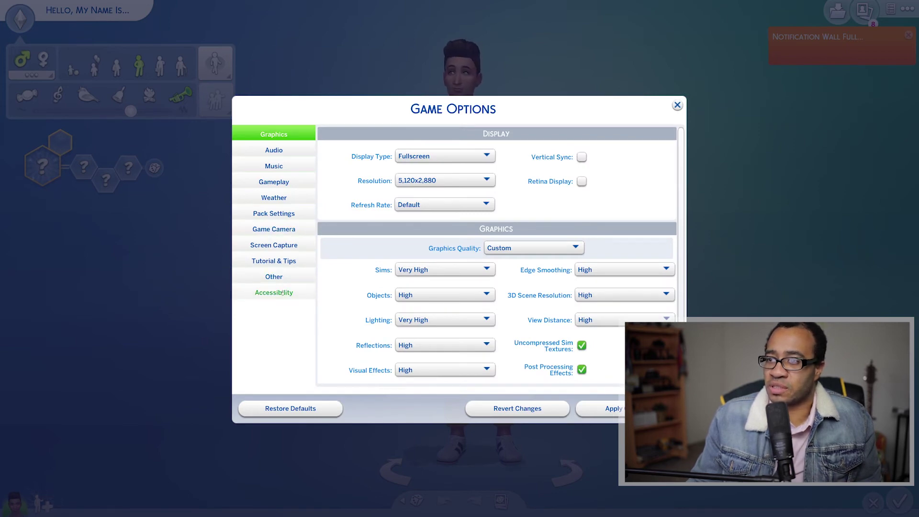
pyautogui.click(274, 277)
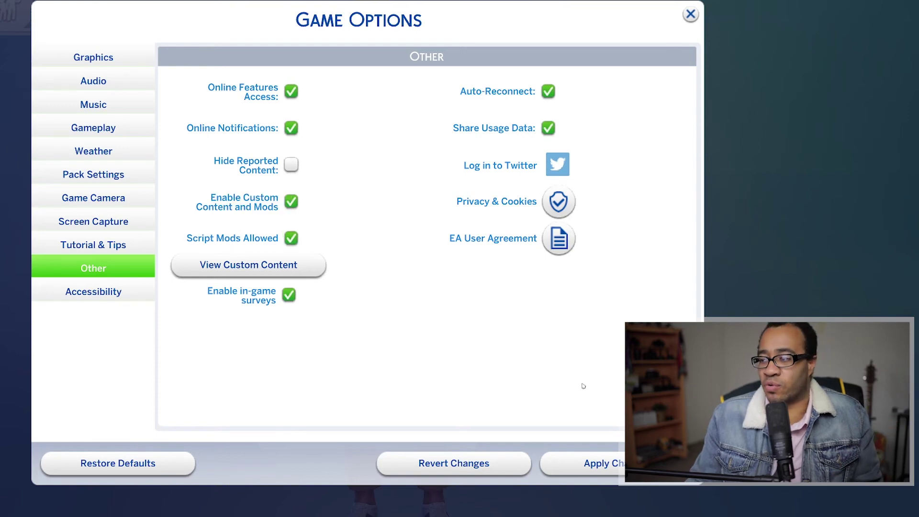
pyautogui.click(583, 462)
pyautogui.click(523, 149)
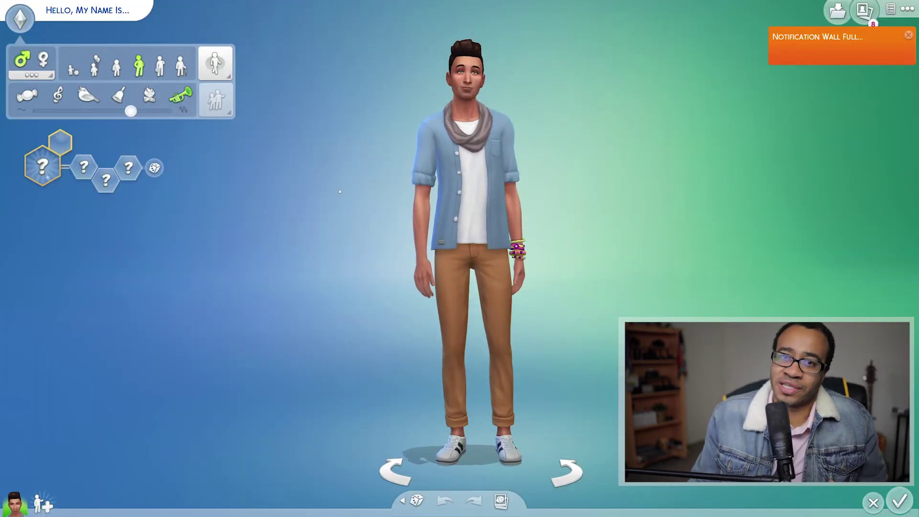
# Filter Tops to Custom Content, put the Nardcast tee on the sim, and close the catalogue.
pyautogui.scroll(3, 340, 192)
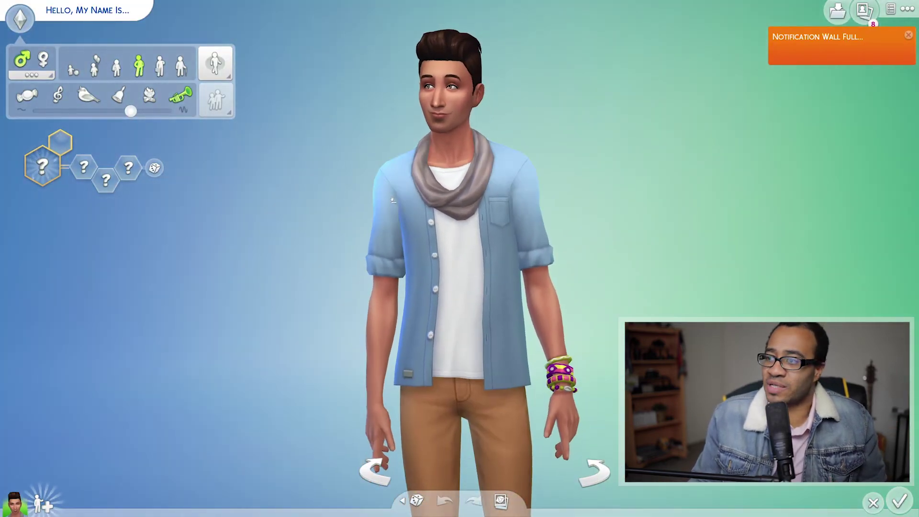
pyautogui.click(392, 200)
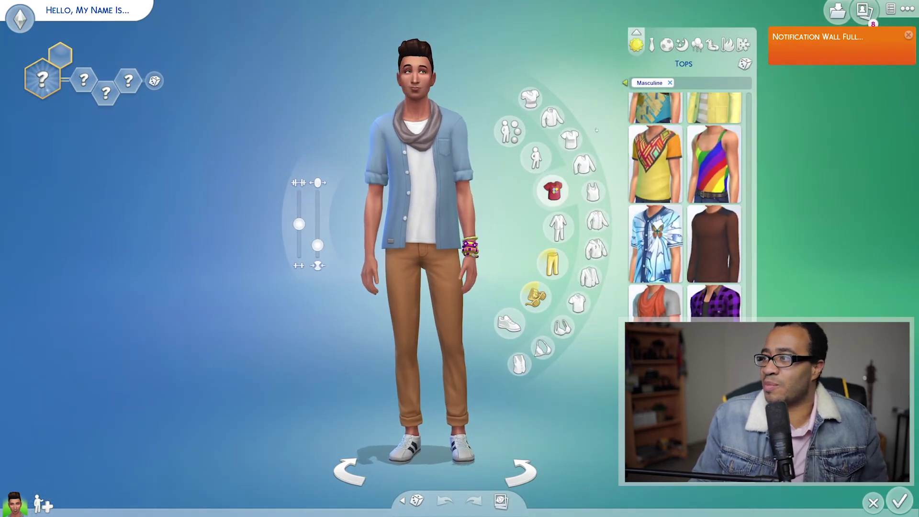
pyautogui.click(625, 83)
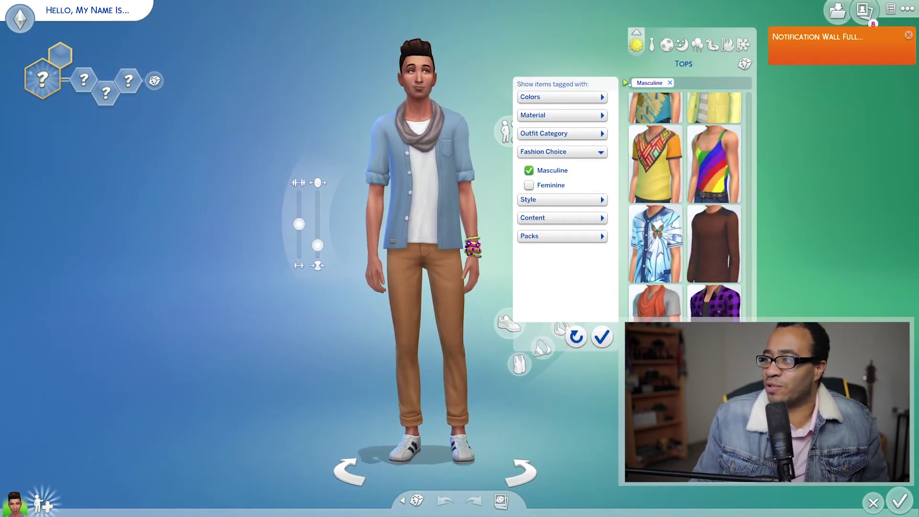
pyautogui.click(563, 219)
pyautogui.click(529, 266)
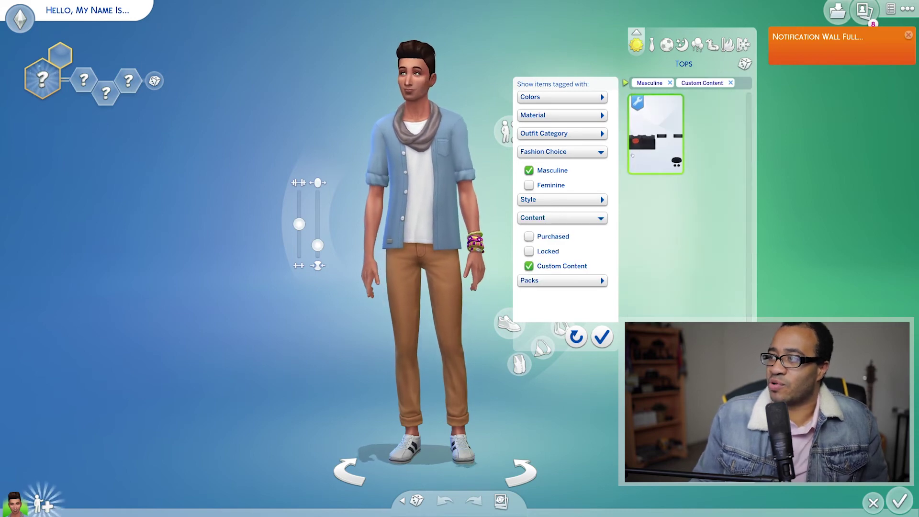
pyautogui.click(656, 134)
pyautogui.scroll(2, 444, 225)
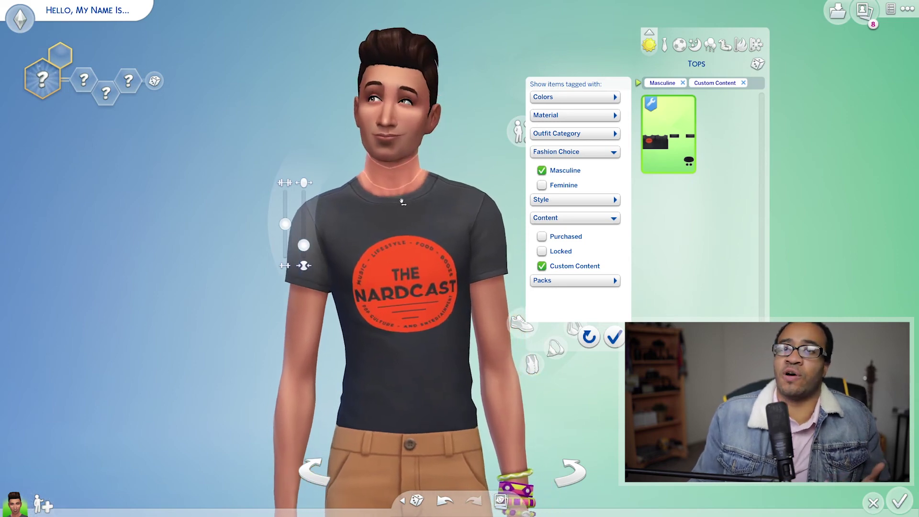
pyautogui.scroll(-1, 270, 316)
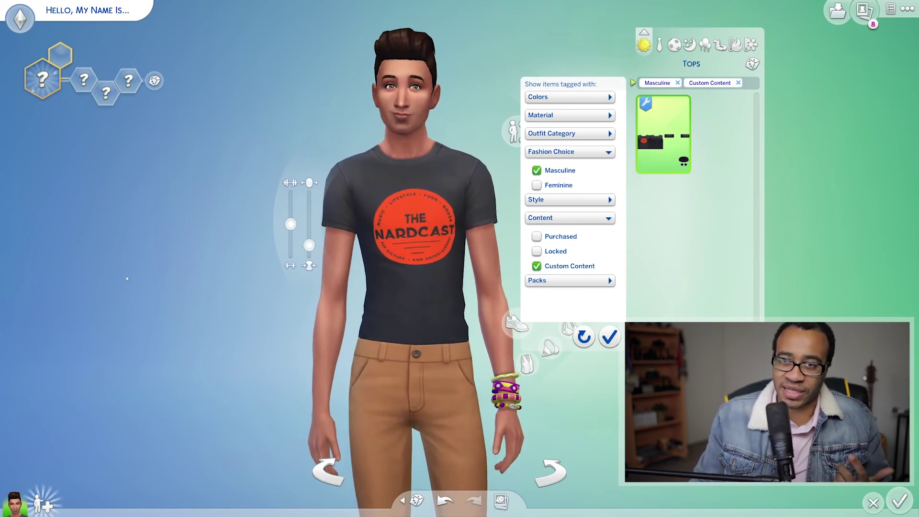
pyautogui.scroll(-1, 778, 251)
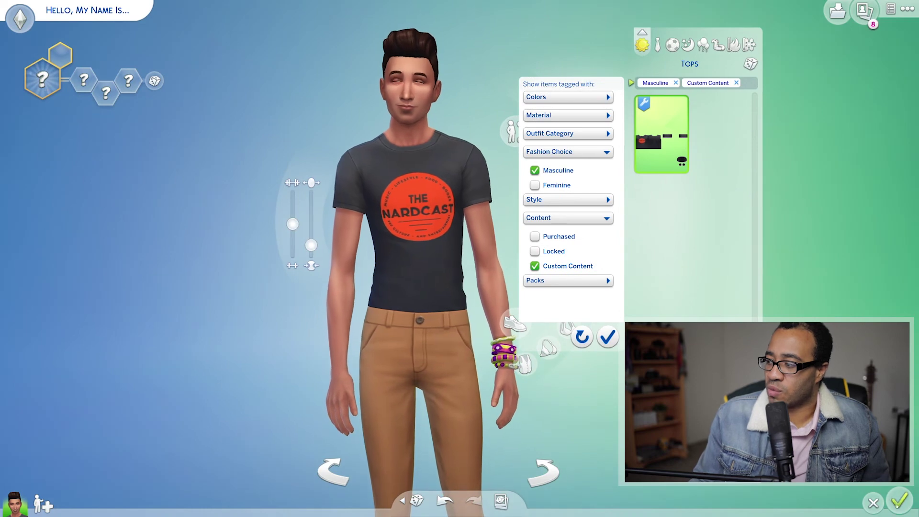
pyautogui.press('Escape')
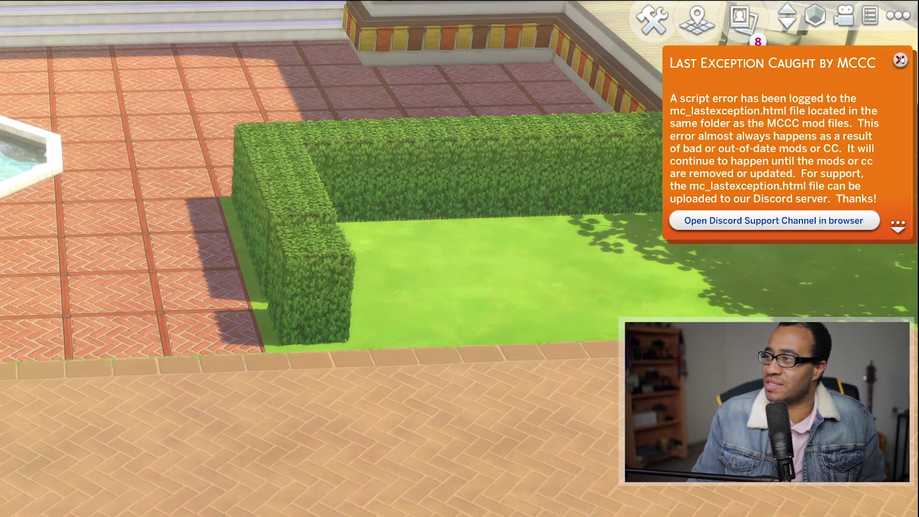
# Close the MCCC error notice and launch MC Command Center from the bedroom desk computer.
pyautogui.click(899, 60)
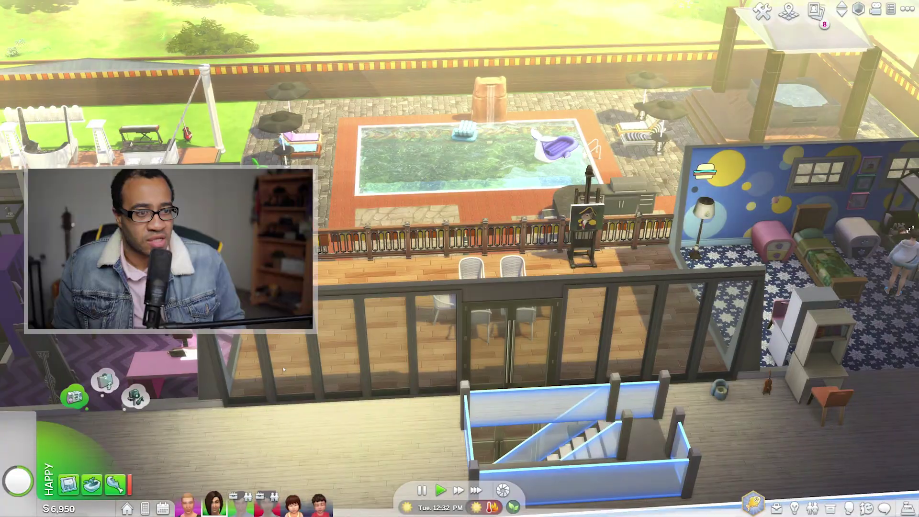
pyautogui.press('a')
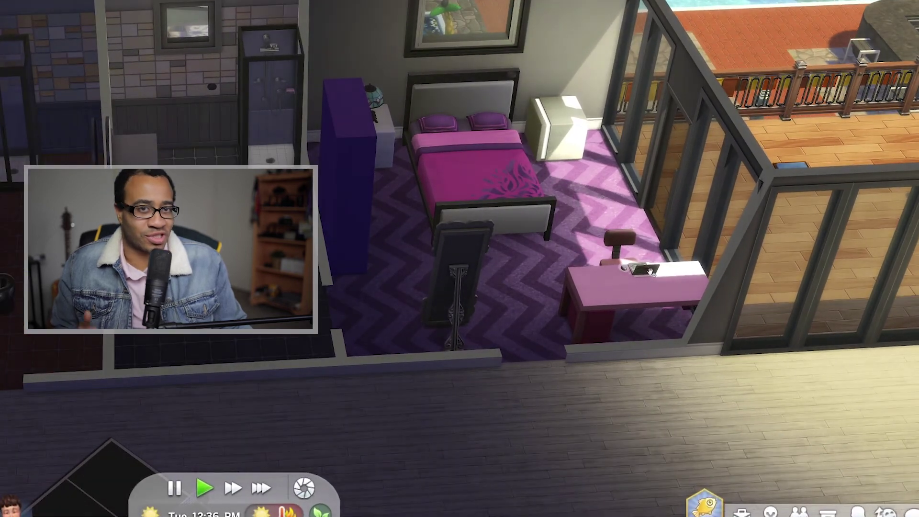
pyautogui.click(623, 271)
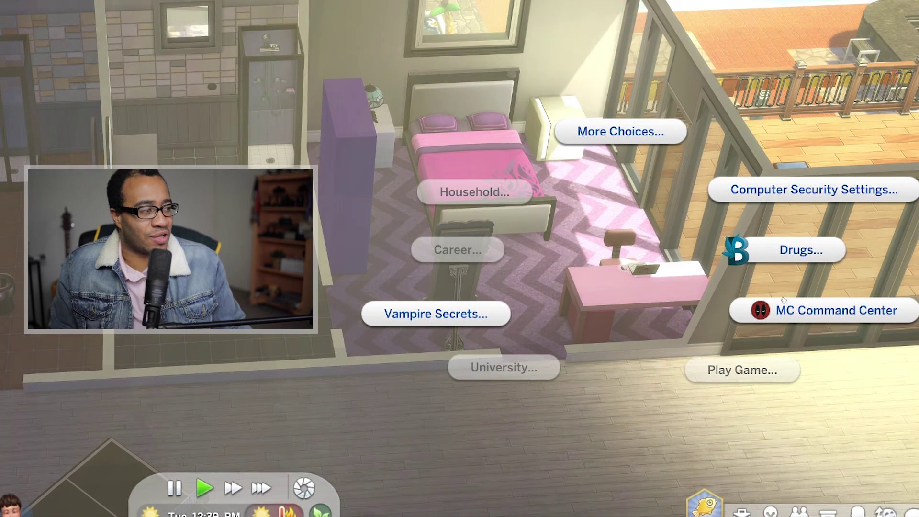
pyautogui.click(781, 311)
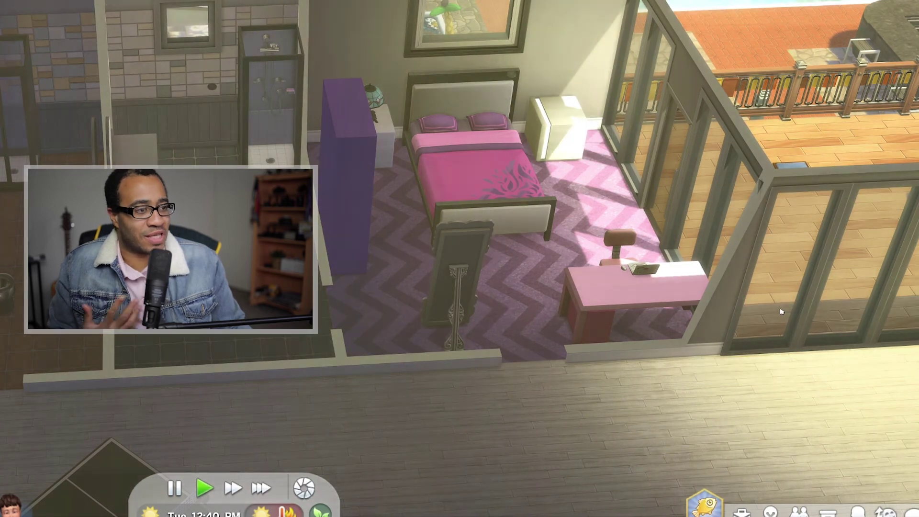